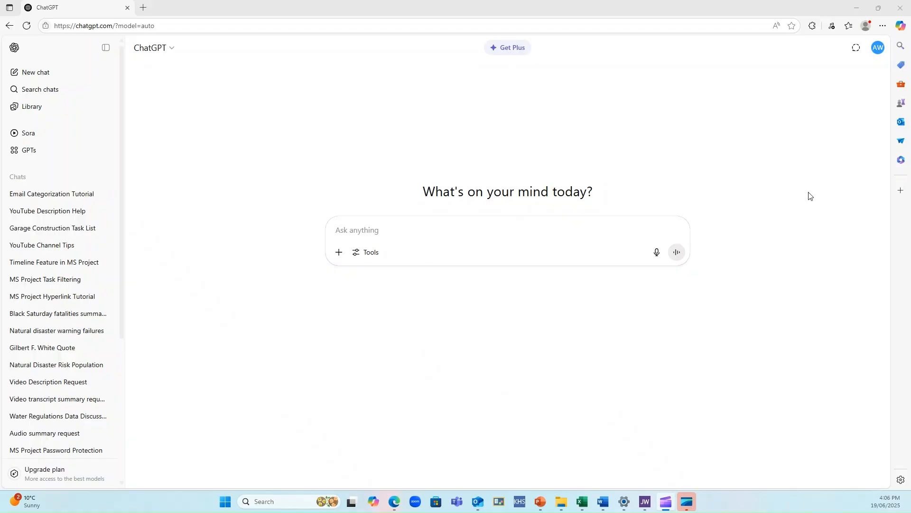
Step: Ask ChatGPT: "Please provide a task list for building a garage that I can use to import into MS Project"
left_click(353, 230)
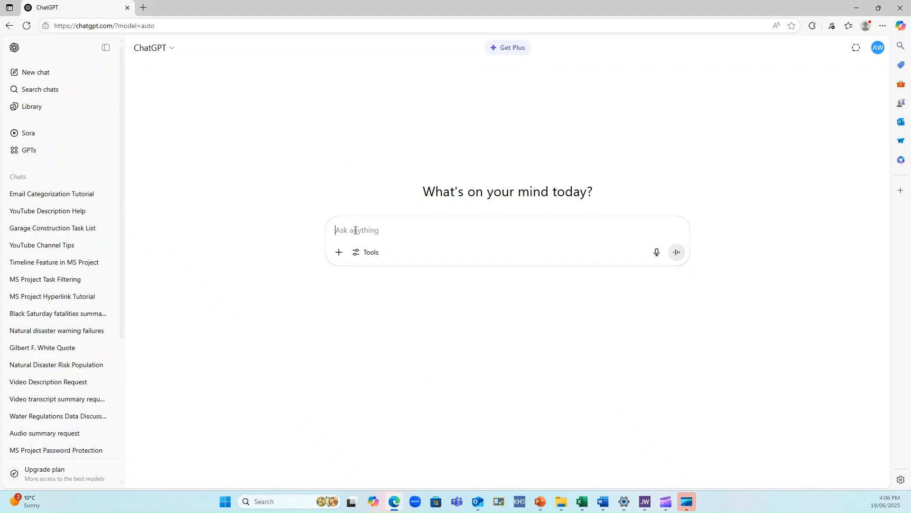
type("Please provide a task list for building a garage that I can use to import into MS Project")
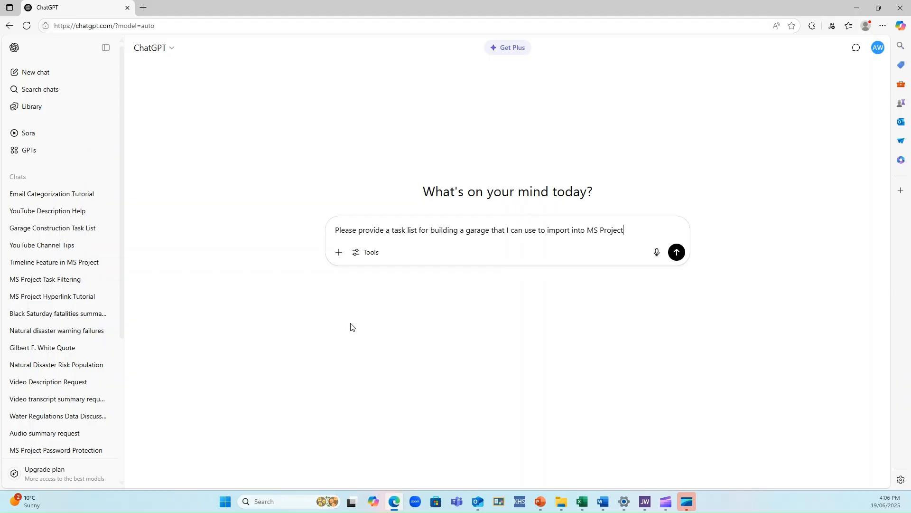
left_click(677, 254)
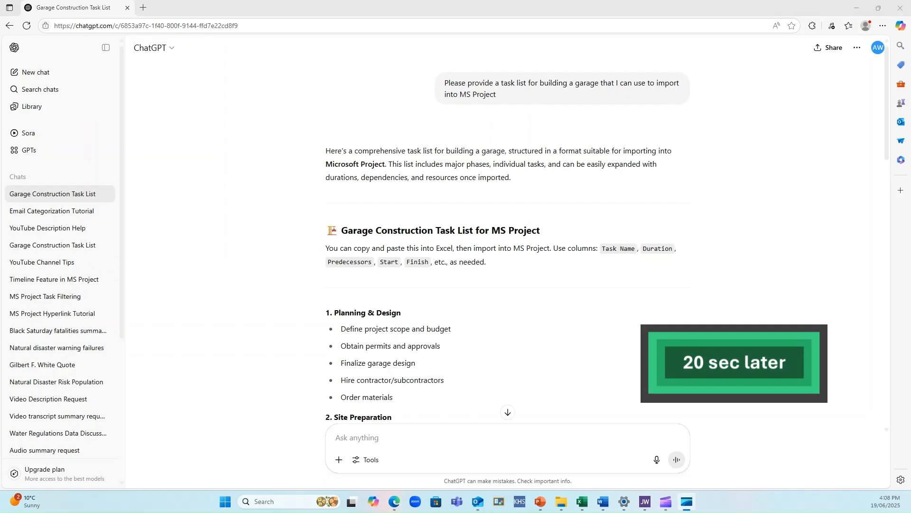
Step: Read through the garage task list and reply "Yes" to the offer of an import-ready CSV or Excel file
scroll(533, 222, "down", 4)
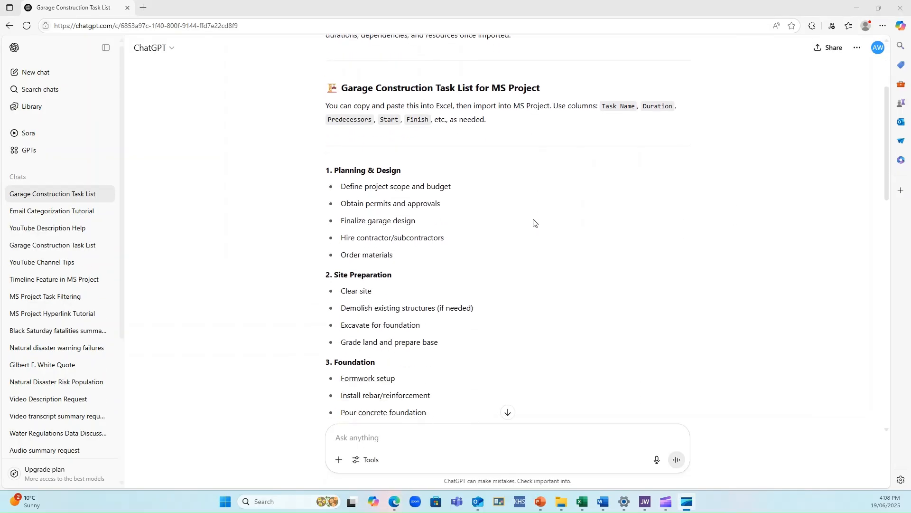
scroll(534, 222, "down", 1)
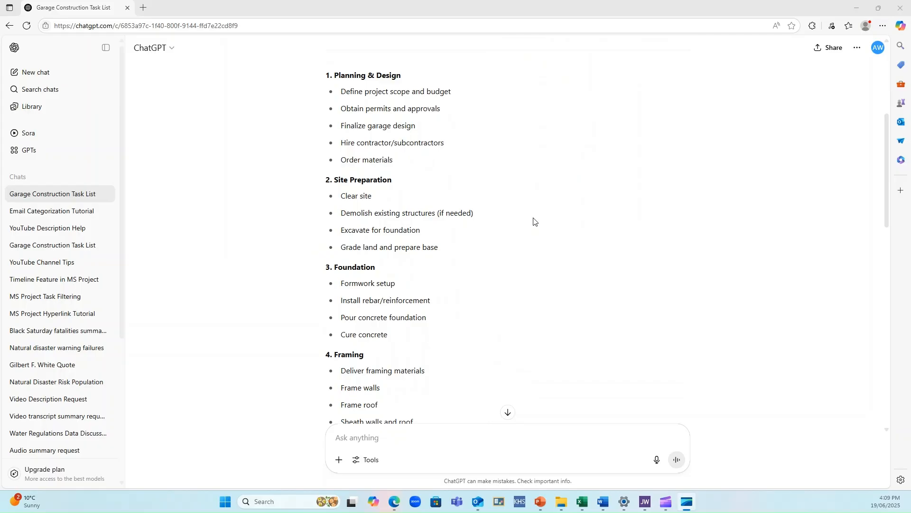
scroll(534, 222, "down", 11)
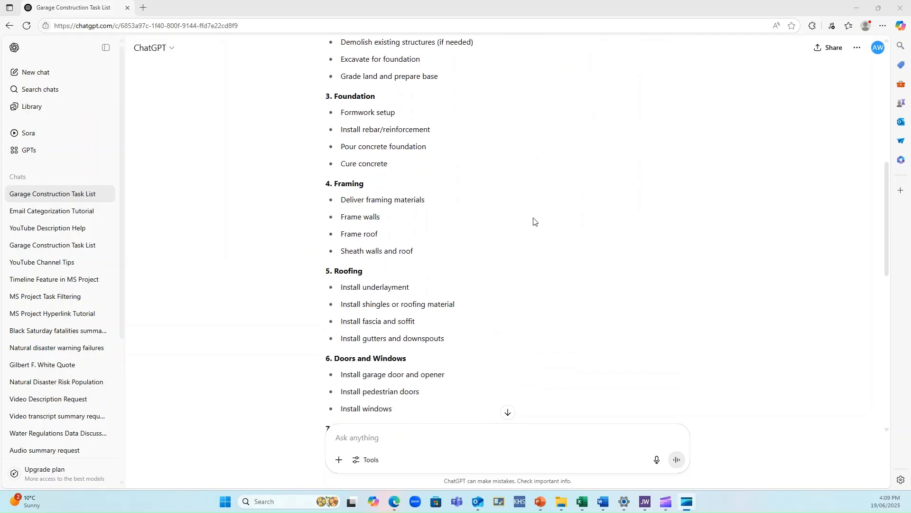
scroll(534, 219, "down", 4)
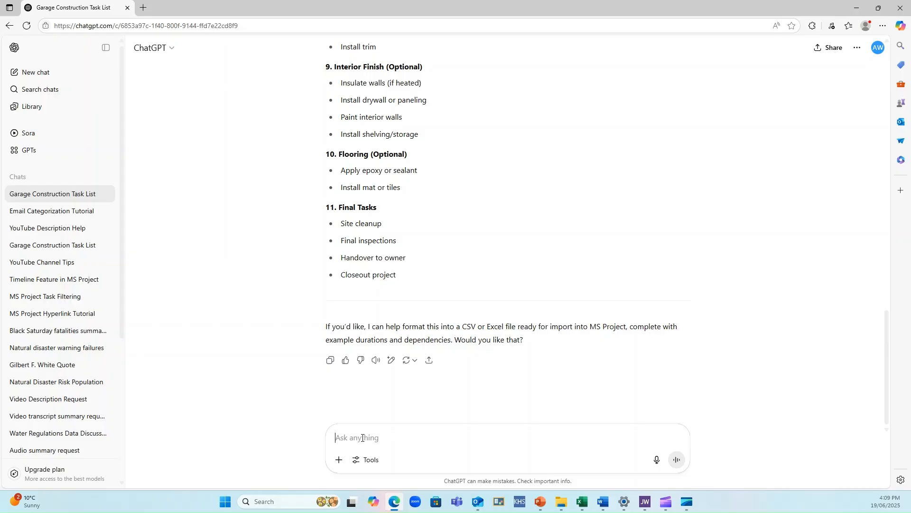
type("Yes")
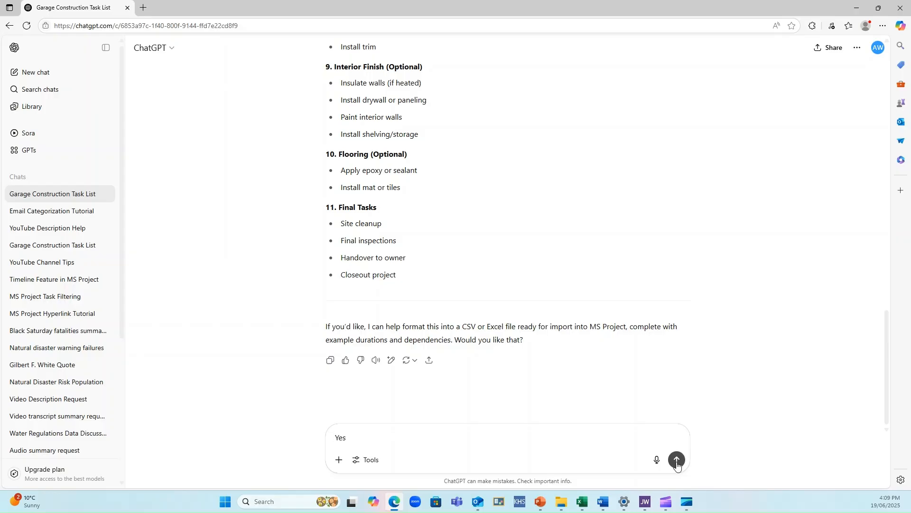
key("Return")
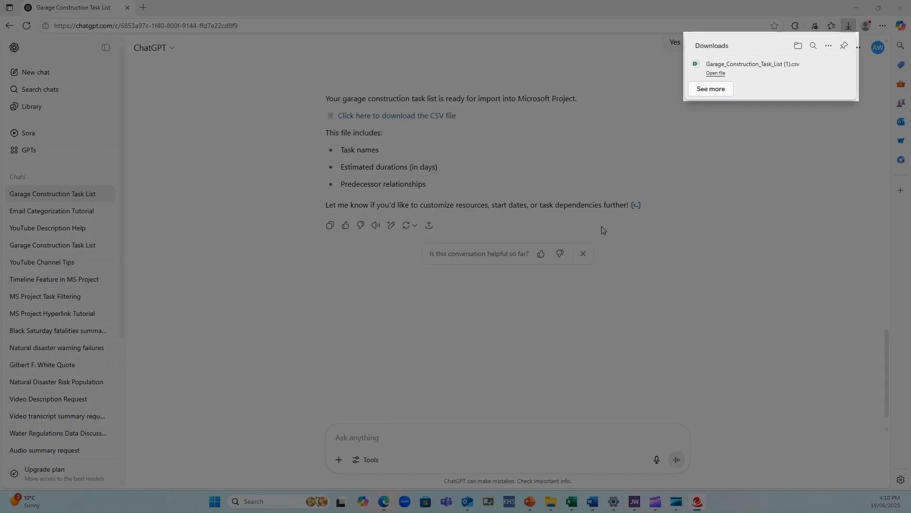
Step: Open the downloaded Garage_Construction_Task_List (1).csv in Excel and widen columns A to D
left_click(755, 69)
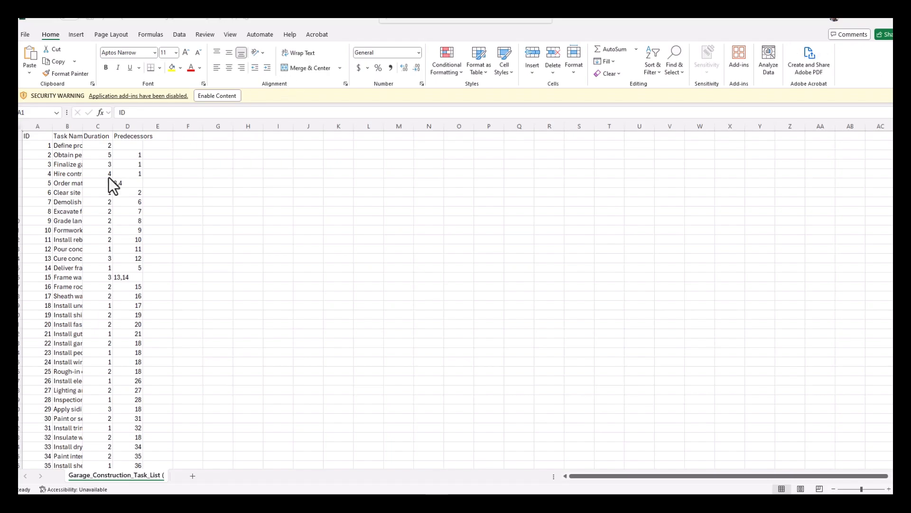
left_click(52, 140)
left_click_drag(52, 127, 275, 131)
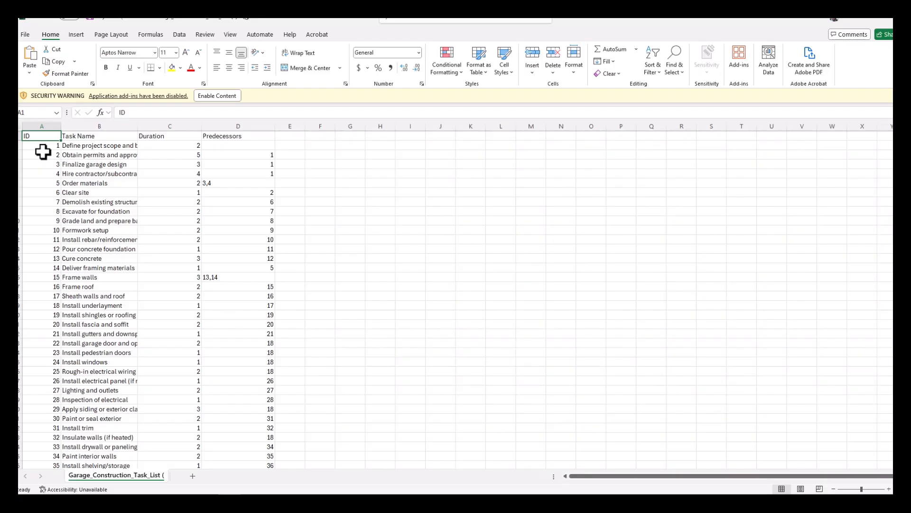
Step: Clear the Predecessors values from task 19, Install shingles or roofing, through task 41, Closeout project
left_click(42, 315)
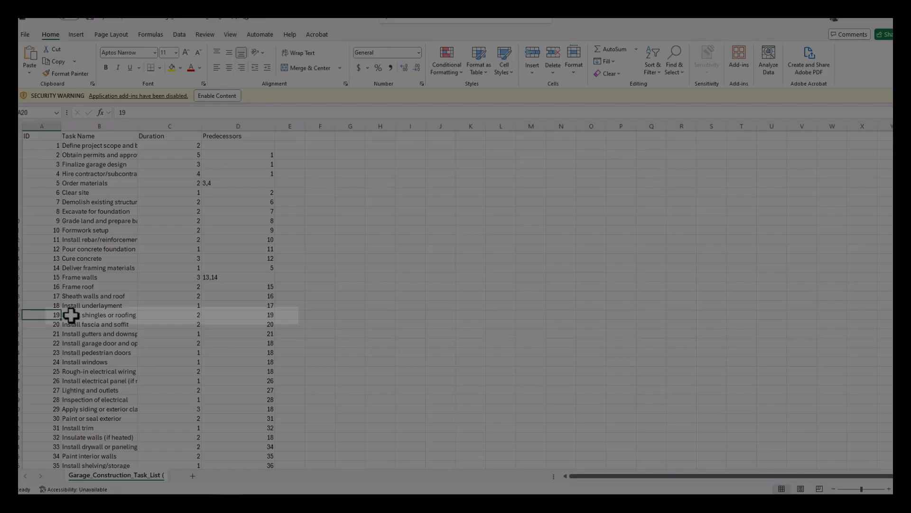
left_click(258, 317)
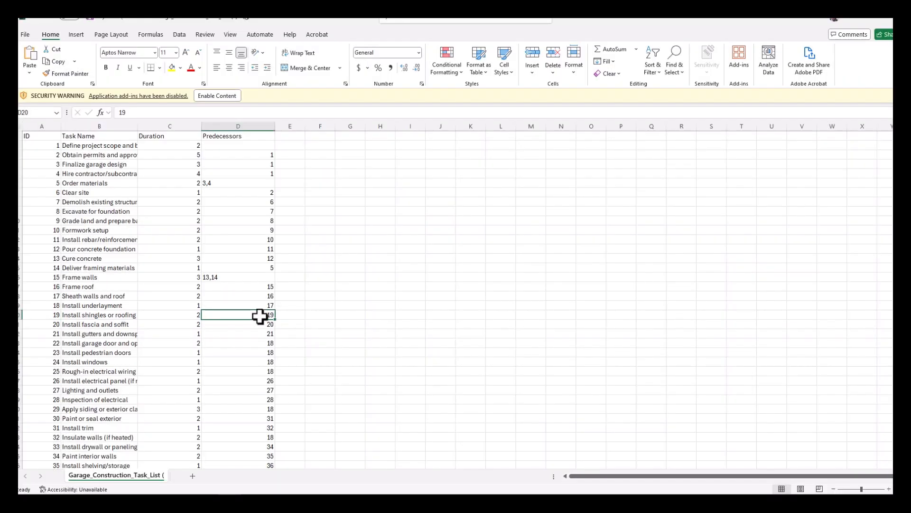
scroll(260, 316, "down", 2)
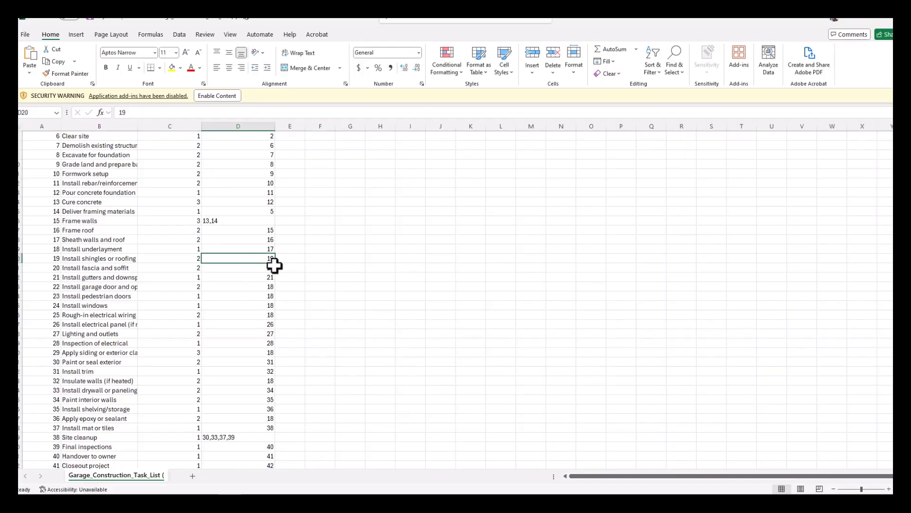
scroll(241, 334, "down", 5)
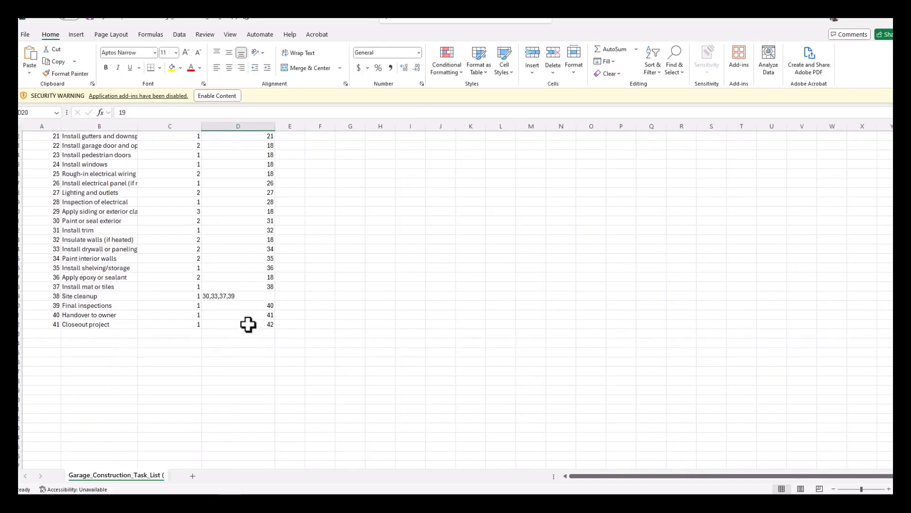
left_click(249, 324, "shift")
scroll(248, 324, "up", 6)
key("Delete")
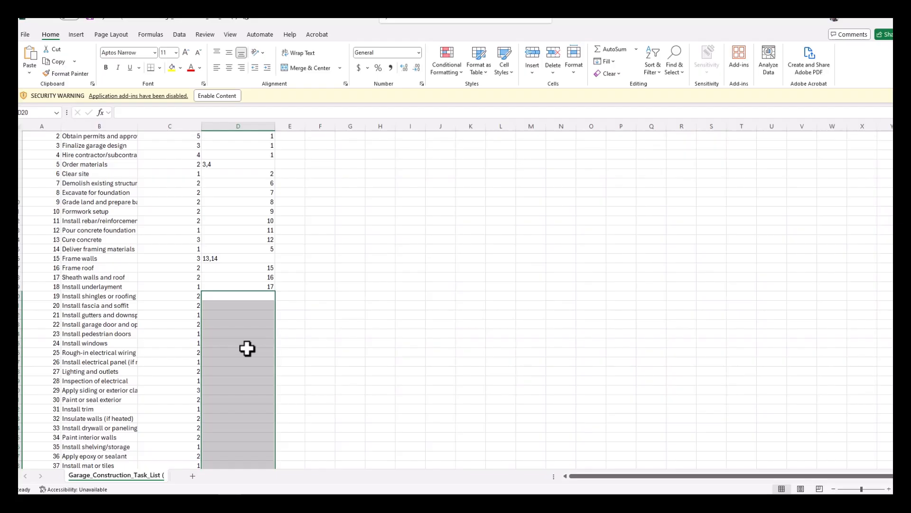
left_click(246, 350)
scroll(246, 348, "up", 1)
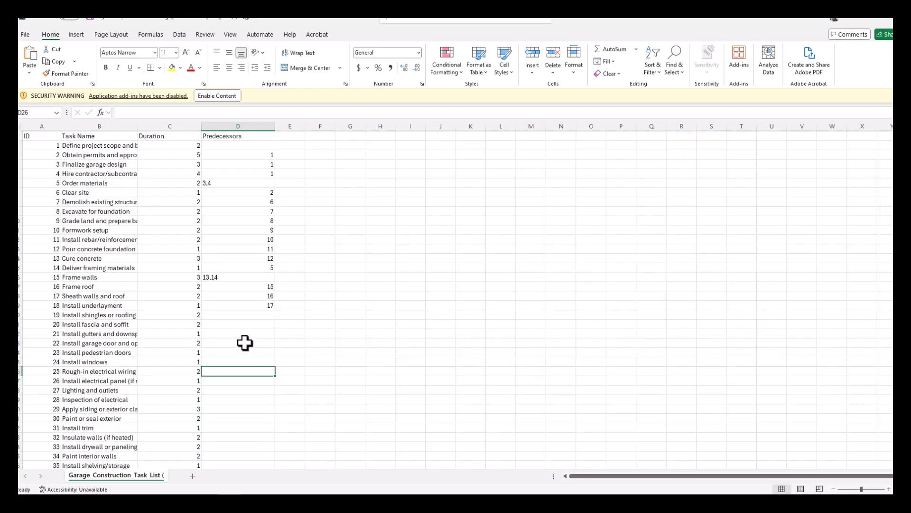
left_click(210, 95)
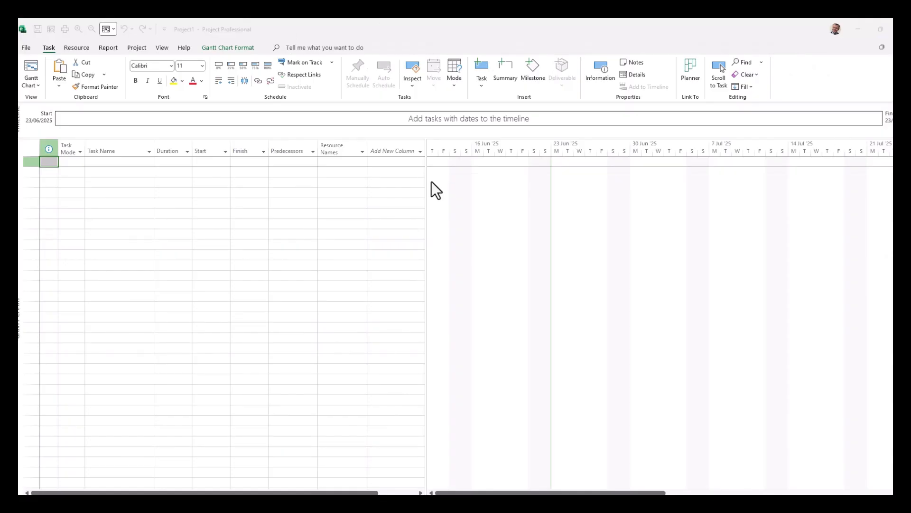
Step: In Microsoft Project, open Garage_Construction_Task_List (1) from the Personal folder using the CSV (Comma delimited) file type
left_click(24, 50)
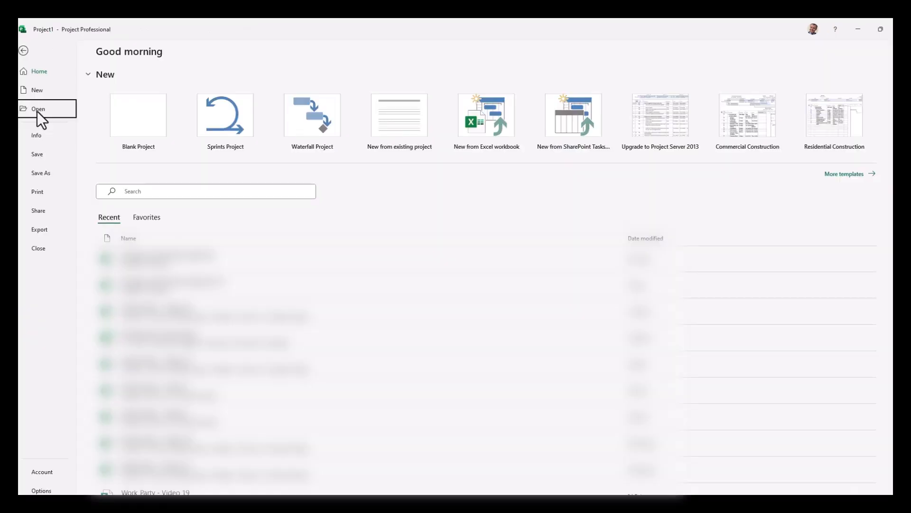
left_click(37, 110)
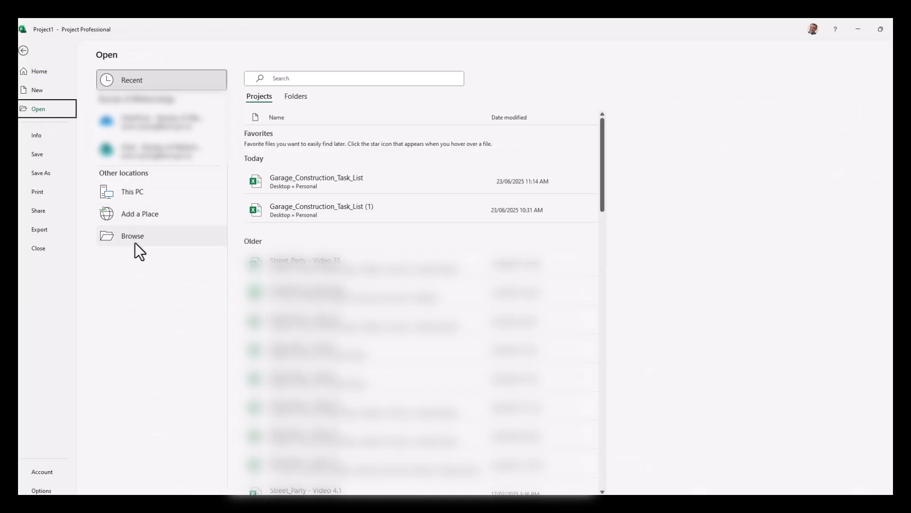
left_click(132, 235)
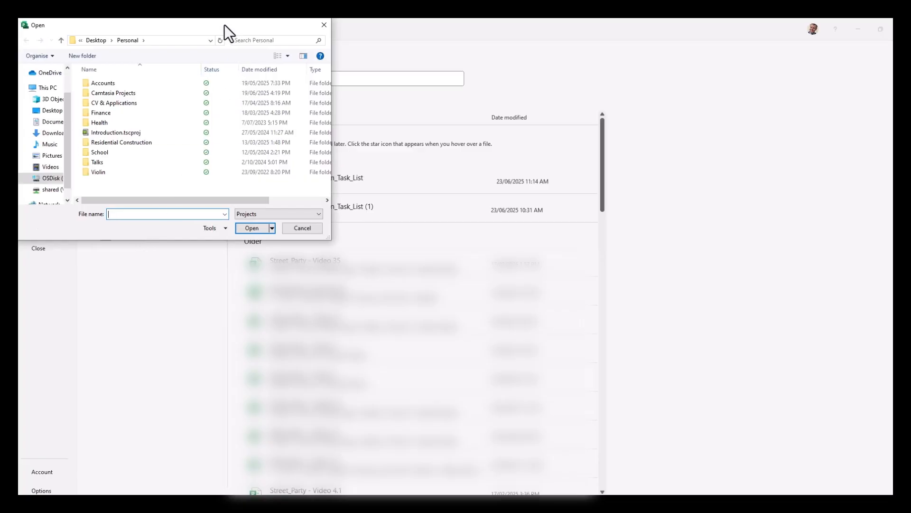
left_click_drag(223, 25, 254, 47)
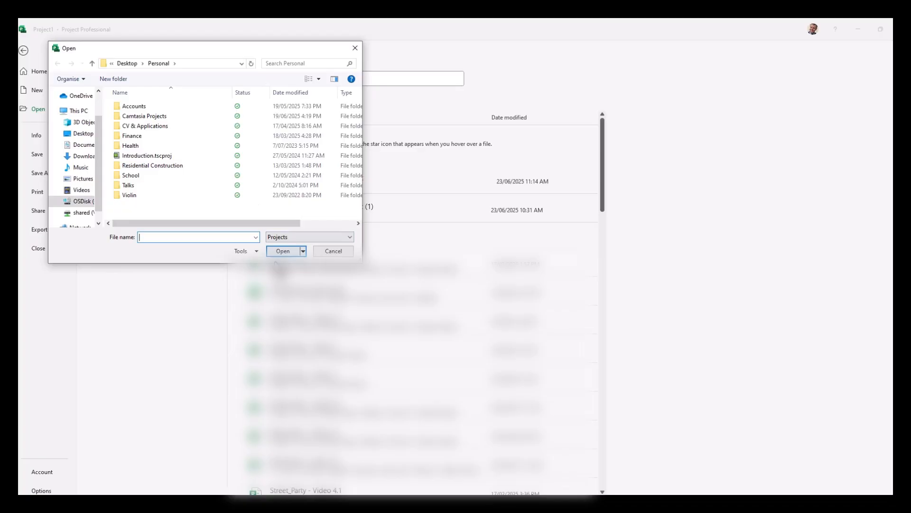
left_click(350, 237)
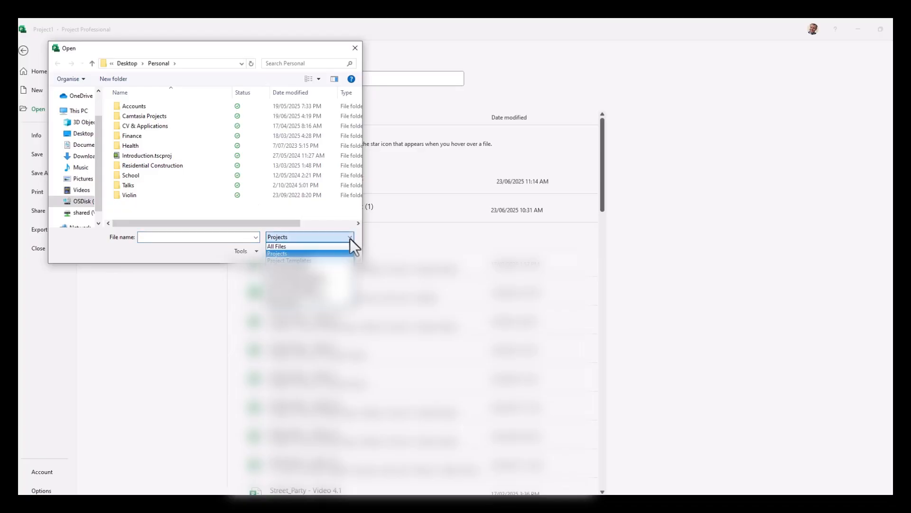
left_click(311, 307)
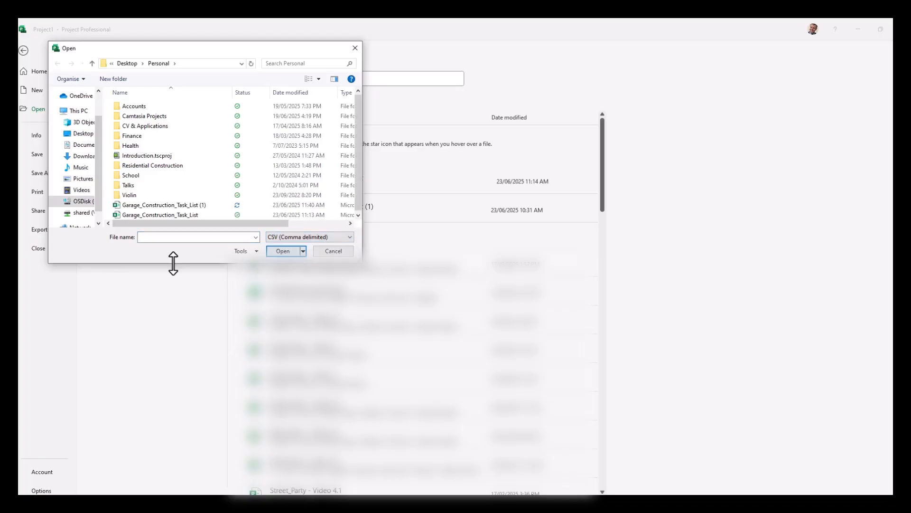
left_click(173, 204)
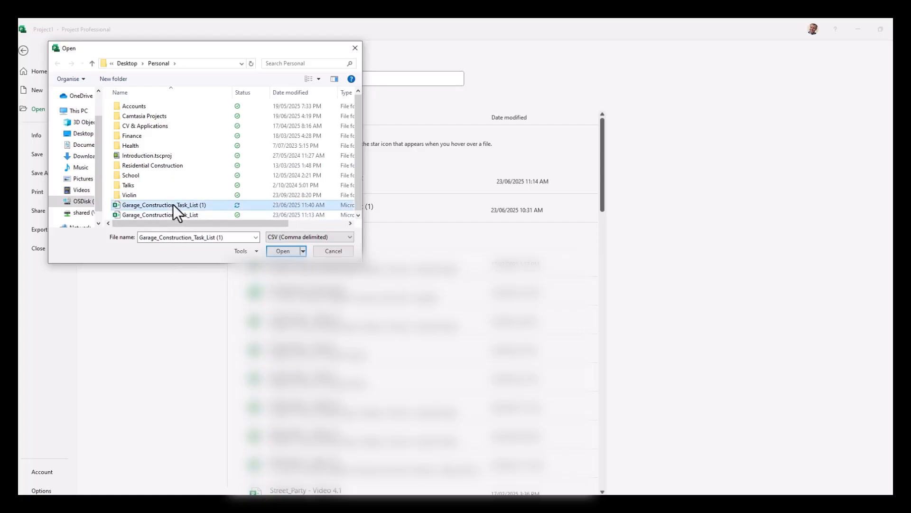
left_click(283, 252)
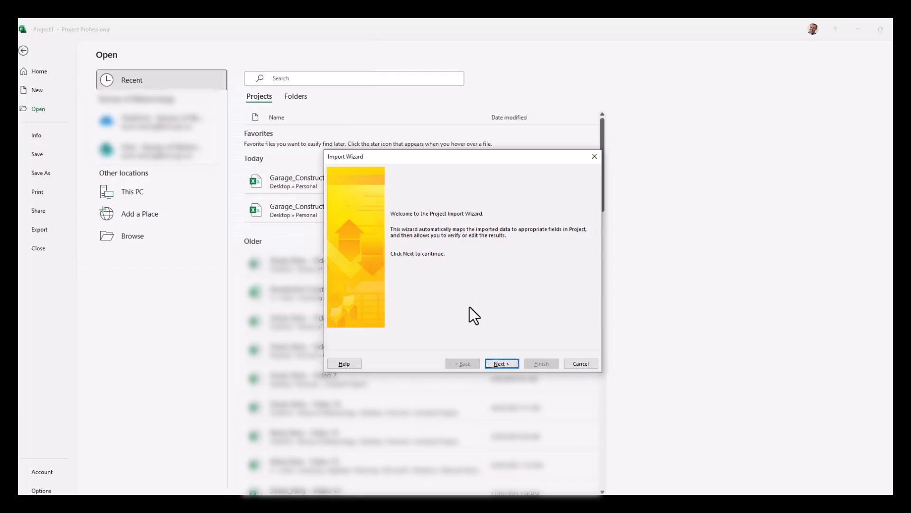
Step: Set up the import with a new map, as a new project, for Tasks data with headers and a comma delimiter
left_click(513, 365)
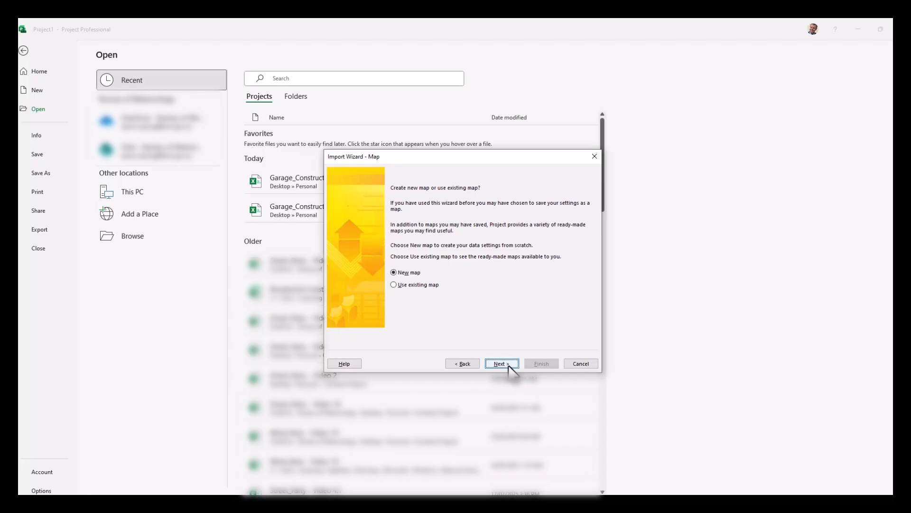
left_click(503, 364)
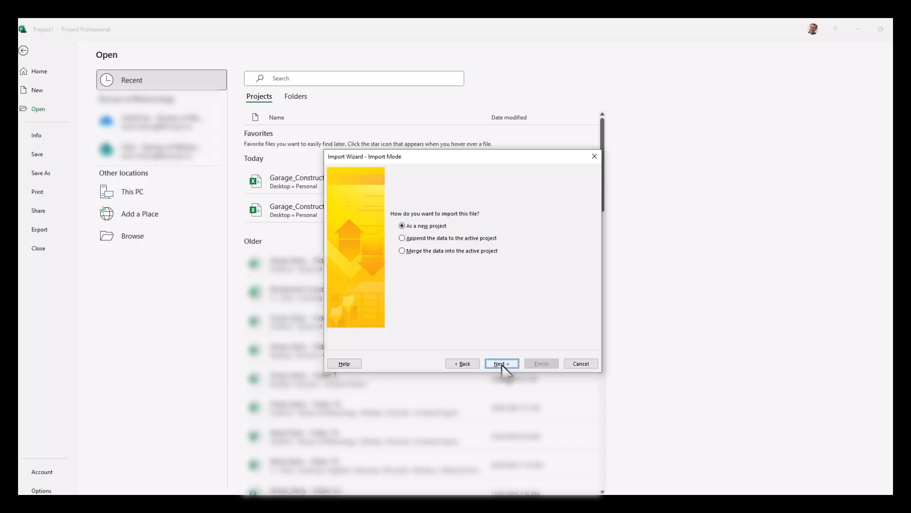
left_click(502, 364)
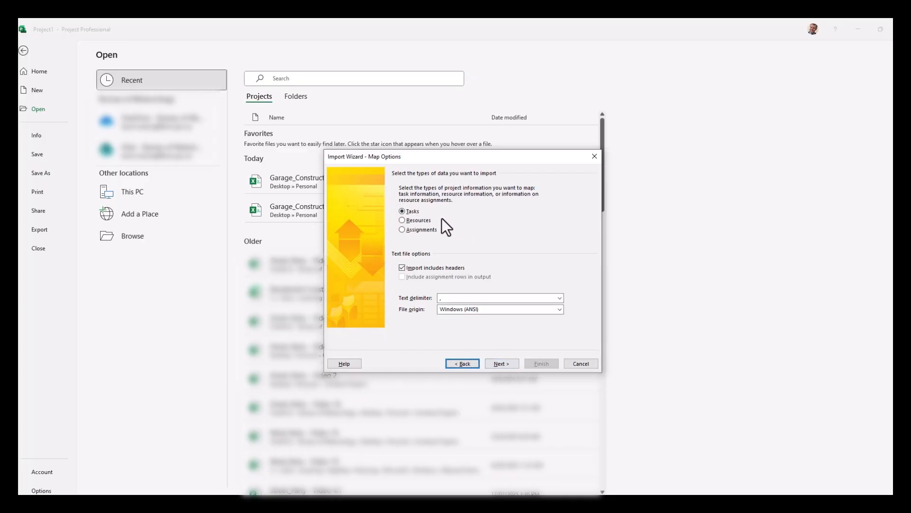
left_click(503, 364)
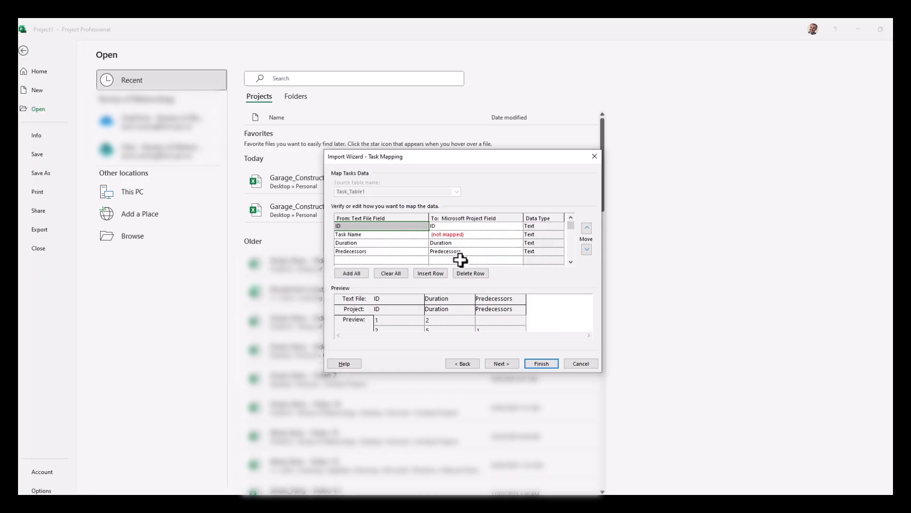
Step: Map the Task Name text field to the Microsoft Project field Name and finish the import
left_click(352, 235)
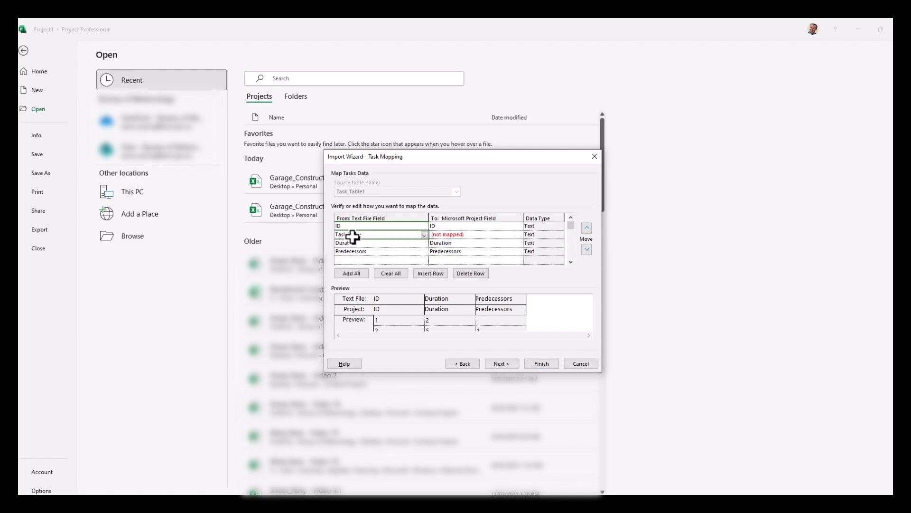
left_click(473, 235)
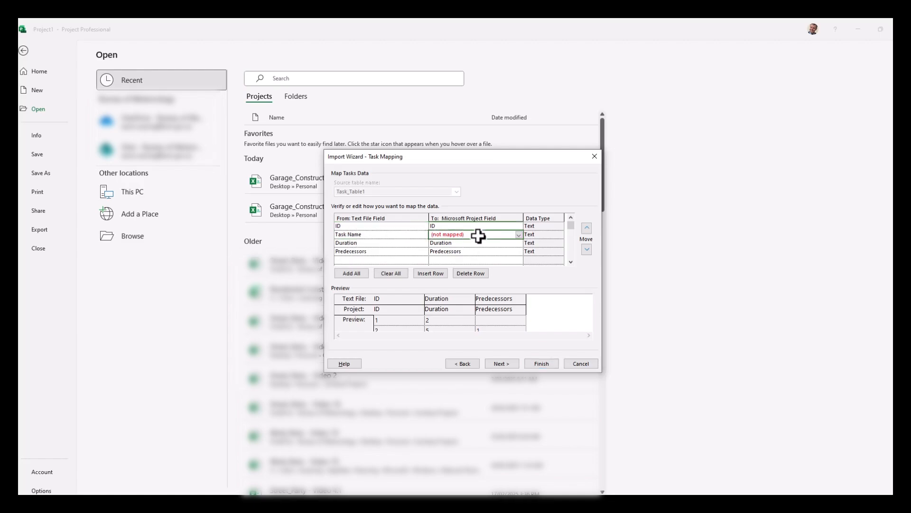
left_click(518, 237)
left_click(518, 237)
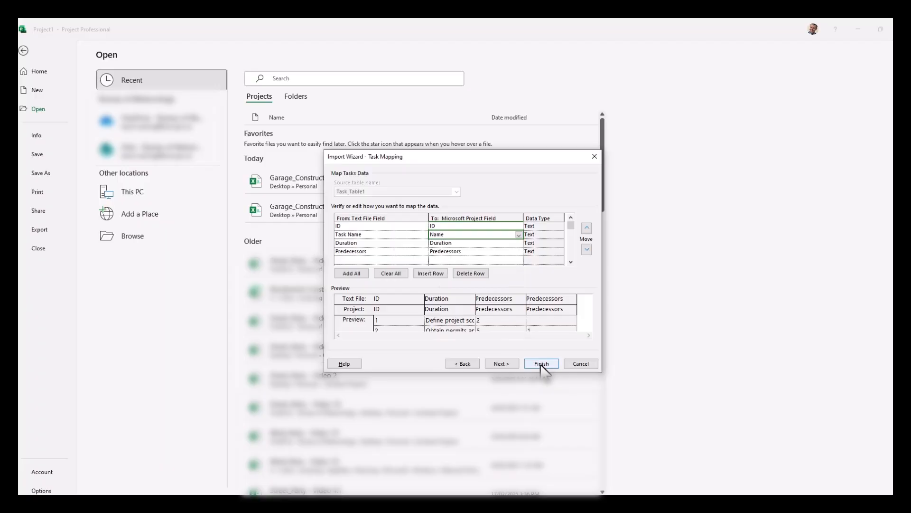
left_click(541, 363)
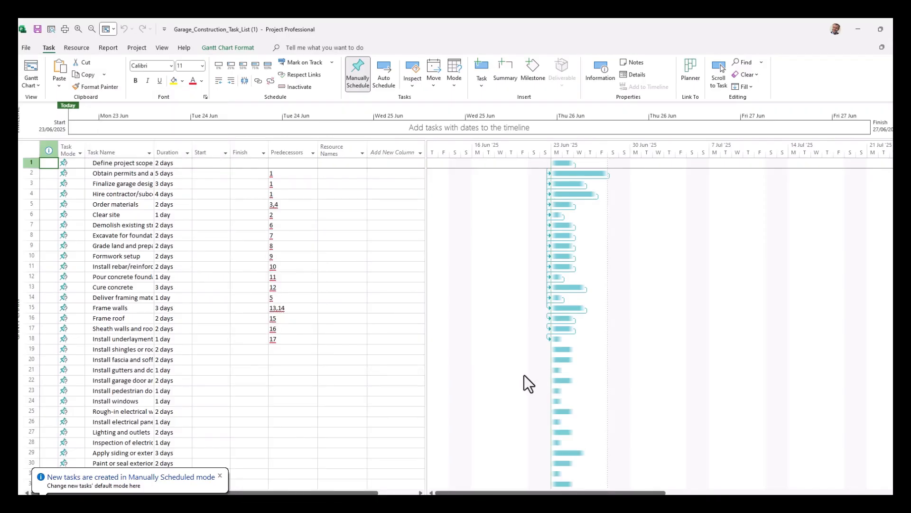
Step: Widen the Task Name column in the Gantt Chart table to fit the full task names
left_click_drag(154, 146, 240, 151)
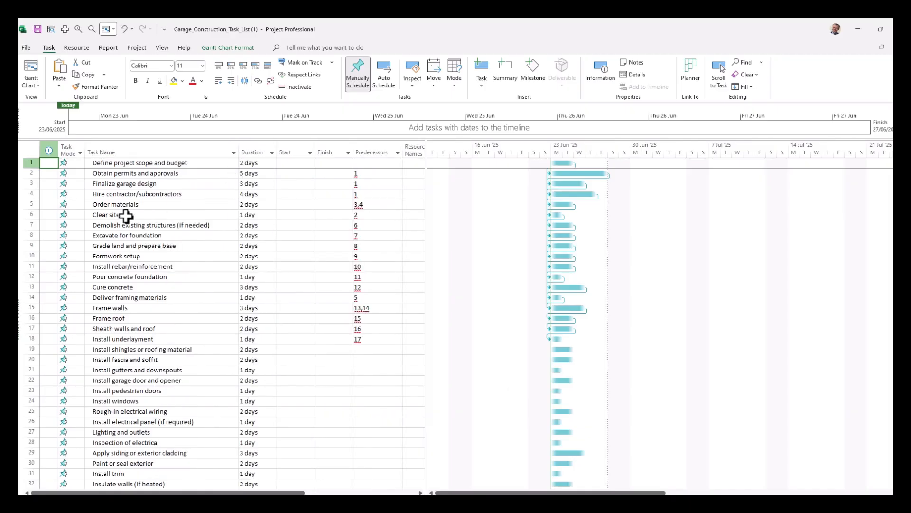
Step: Set the first task's mode to Auto Scheduled and copy that mode down to all remaining tasks in the garage schedule
left_click(75, 166)
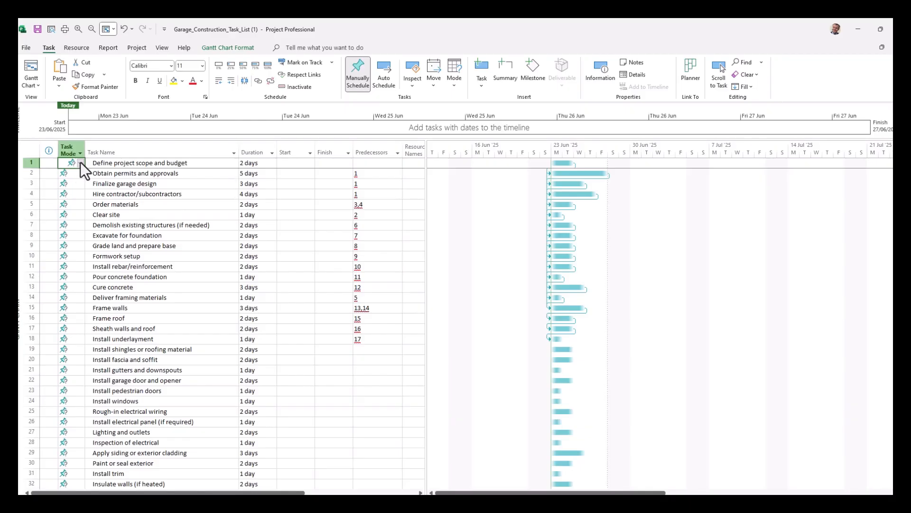
left_click(80, 163)
left_click(78, 181)
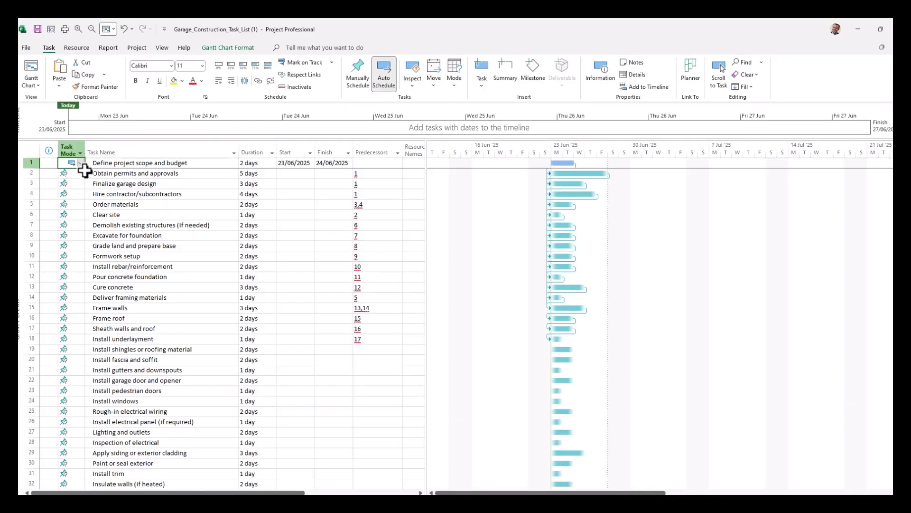
left_click_drag(85, 168, 81, 483)
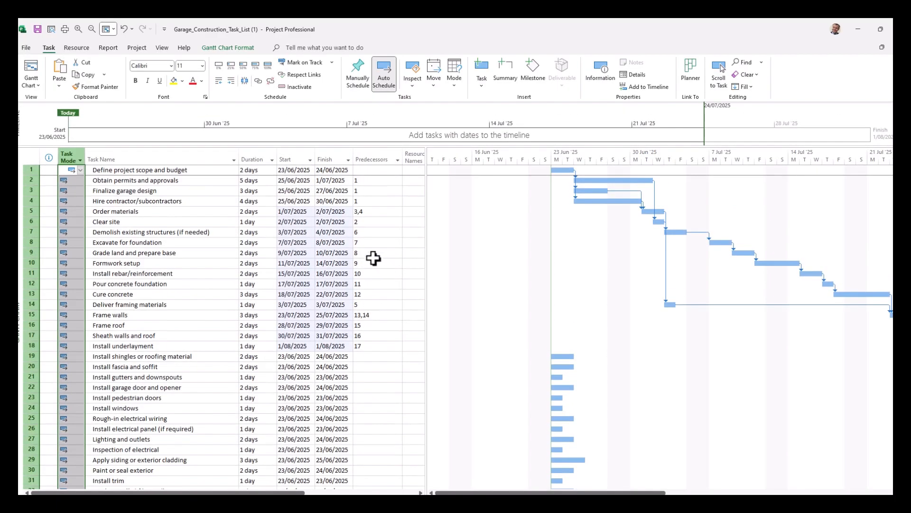
left_click_drag(373, 255, 373, 264)
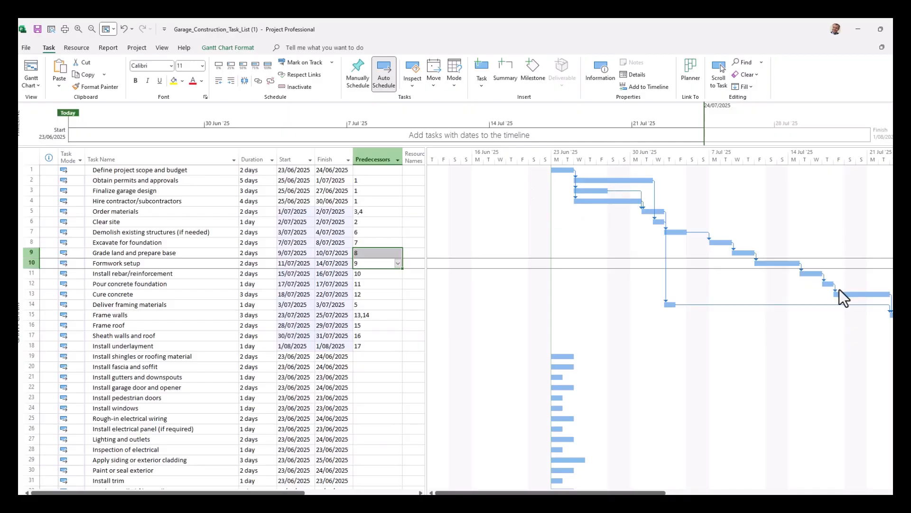
scroll(500, 367, "down", 4)
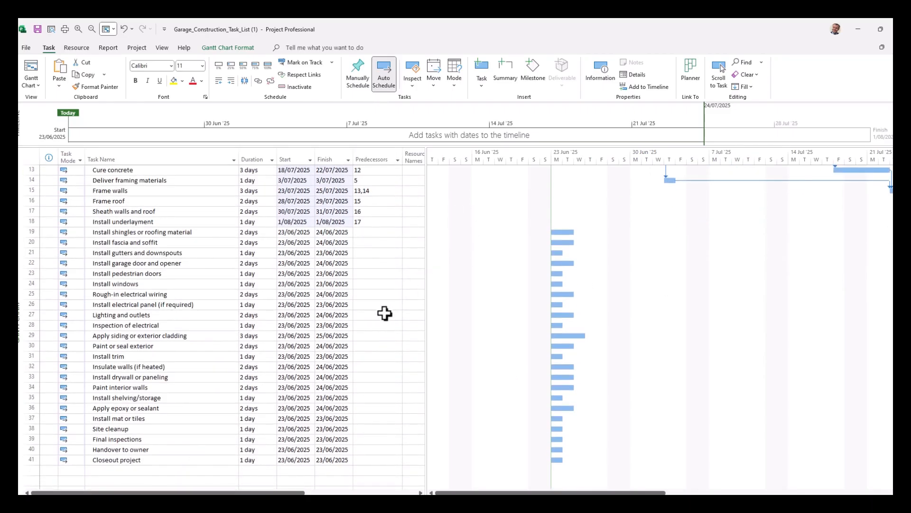
scroll(385, 311, "up", 4)
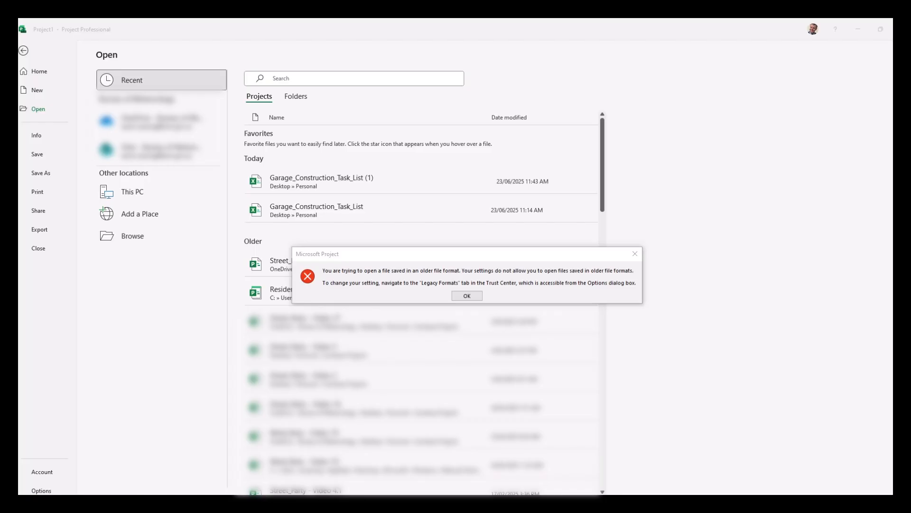
Step: Dismiss the older file format error and set the Trust Center's Legacy Formats option to allow loading files with legacy or non-default file formats
left_click(467, 296)
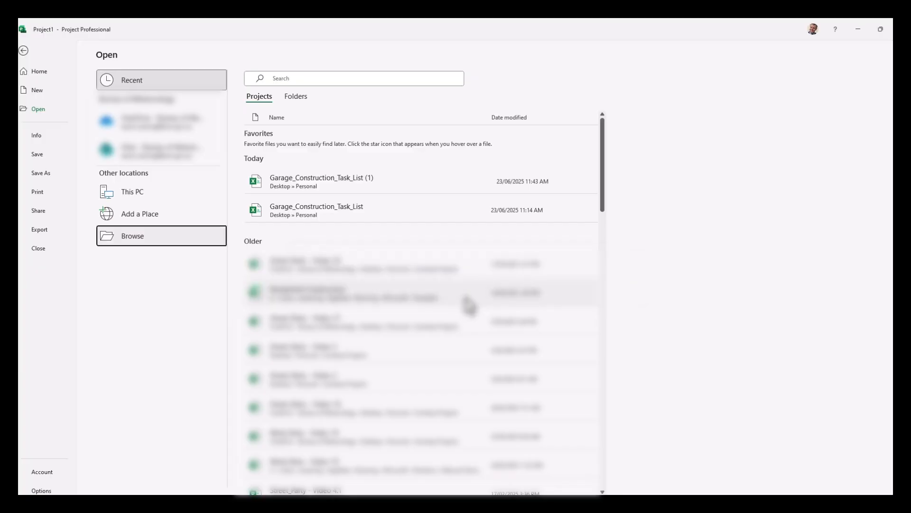
left_click(40, 490)
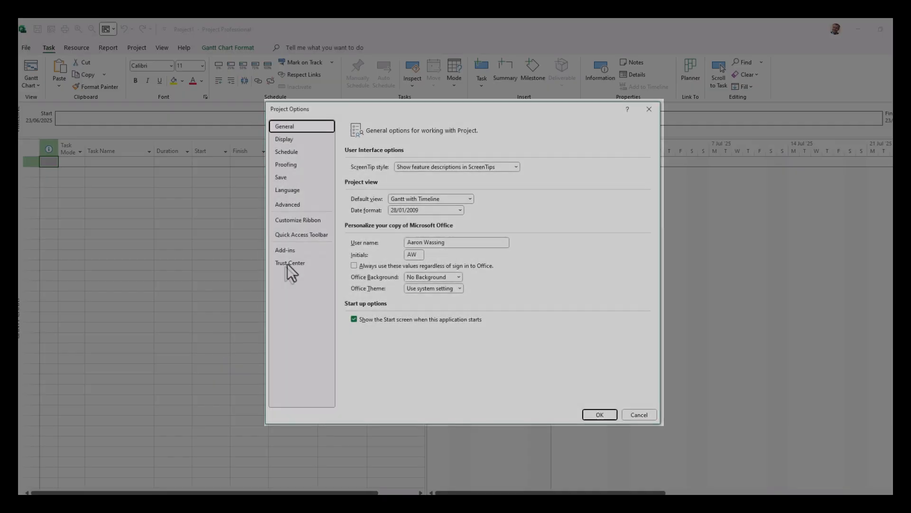
left_click(290, 263)
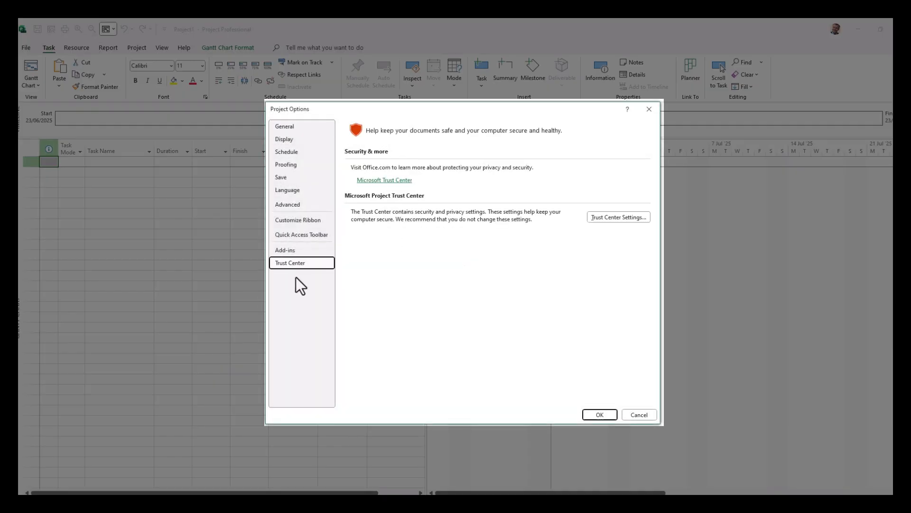
left_click(630, 219)
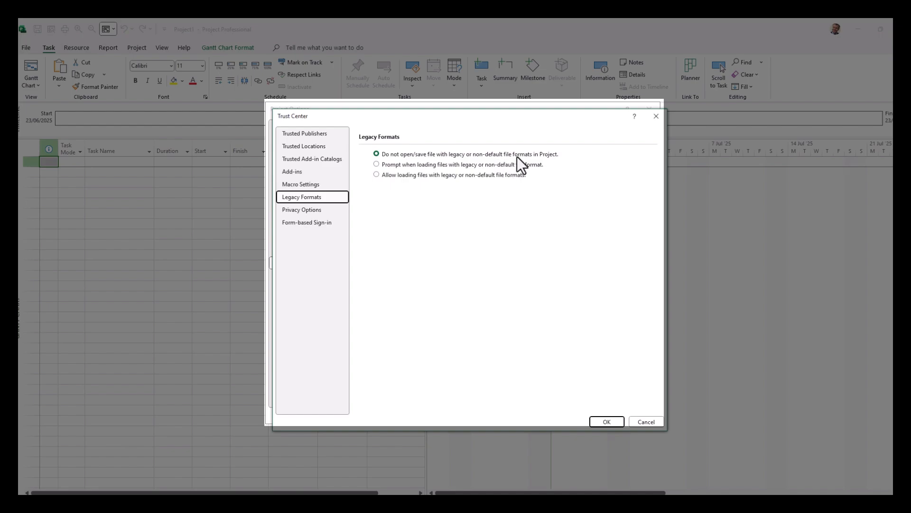
left_click(377, 175)
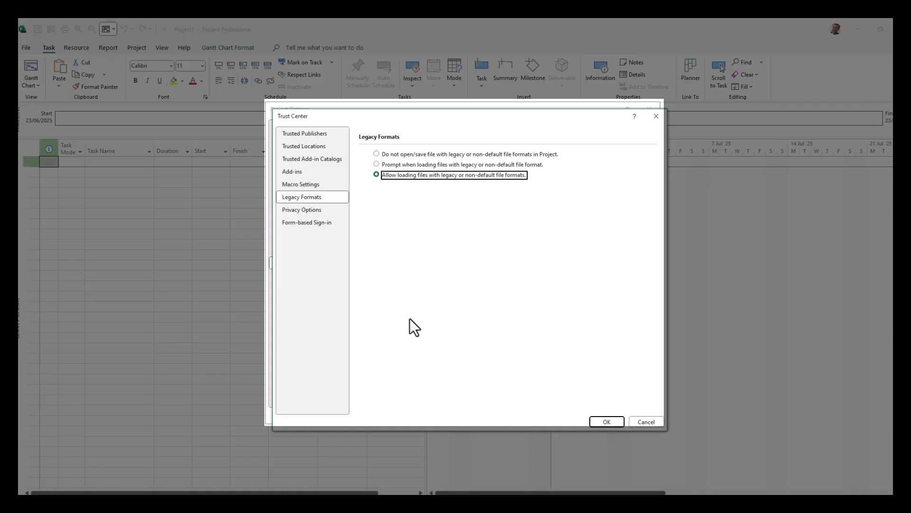
left_click(610, 423)
left_click(608, 415)
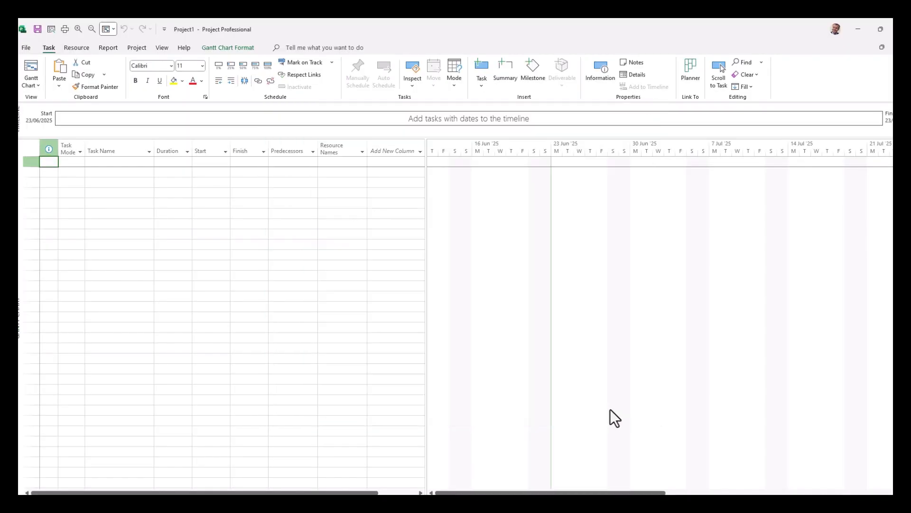